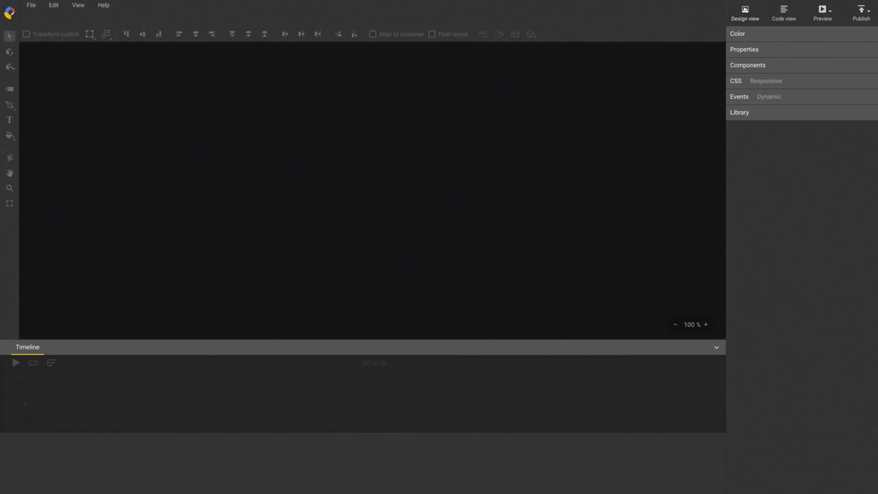
Create a new blank Expandable ad file named "My expandable ad" with the DoubleClick environment and Quick animation mode
left_click(31, 6)
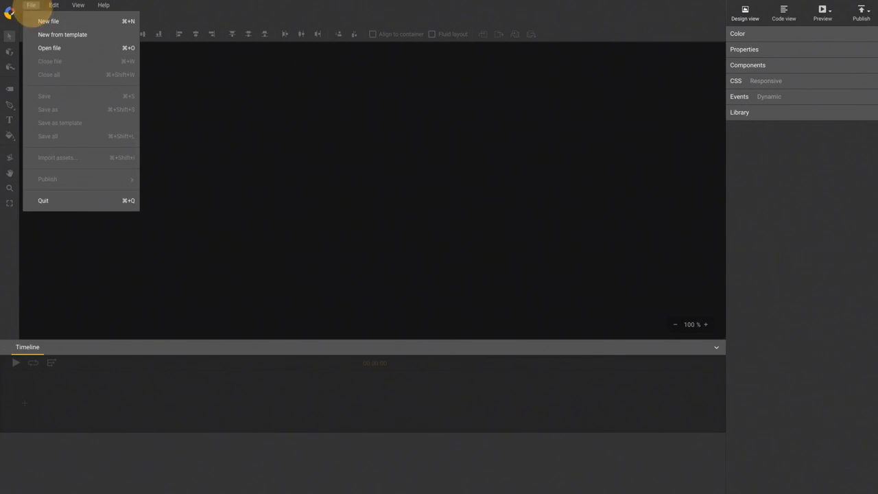
left_click(43, 21)
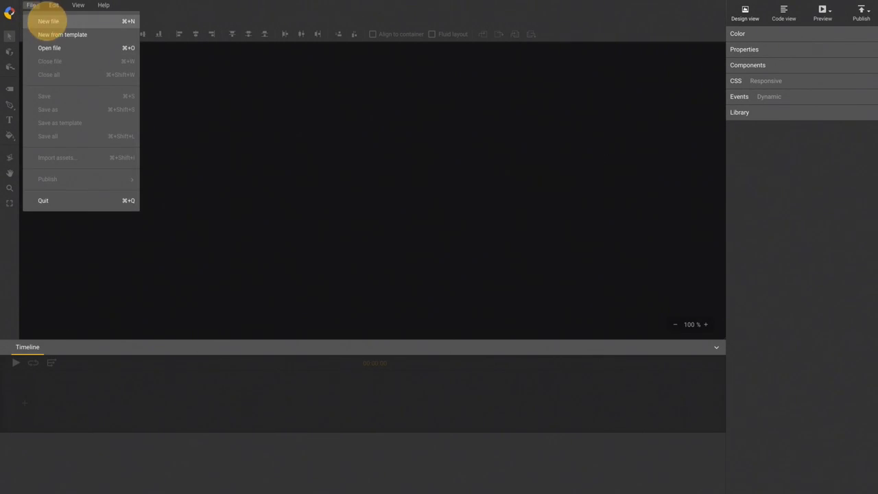
left_click(258, 176)
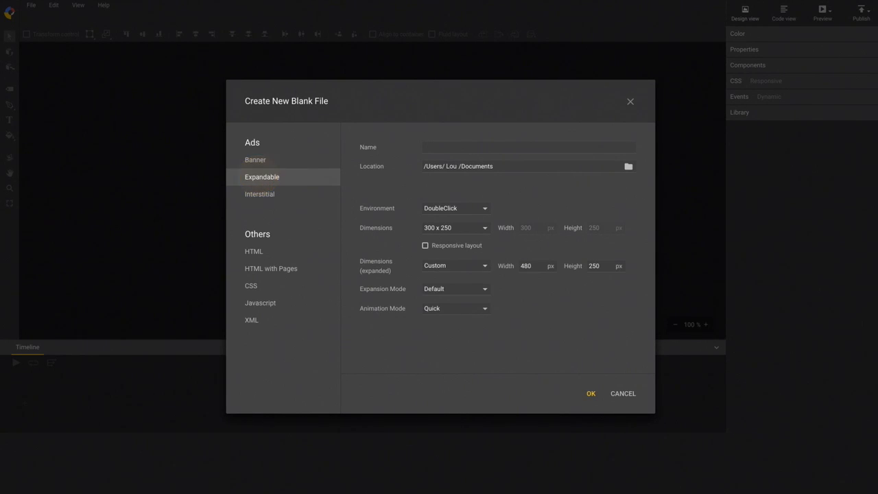
type("My expandable ad")
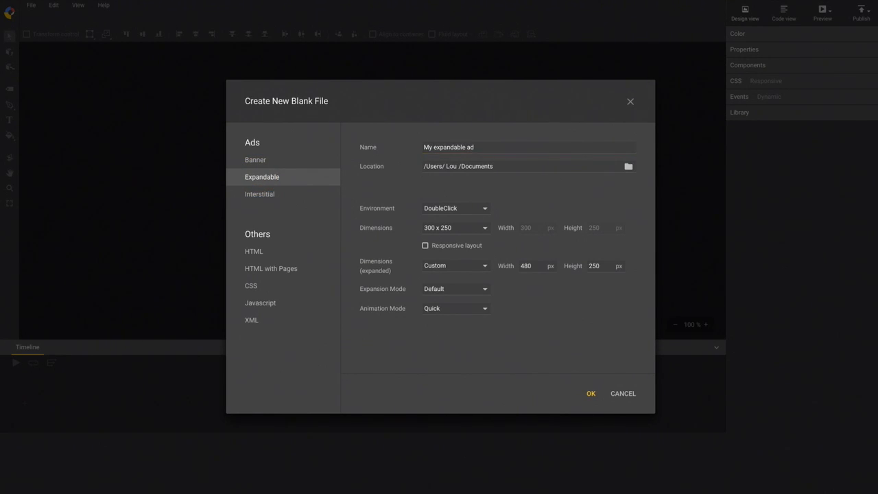
left_click(483, 208)
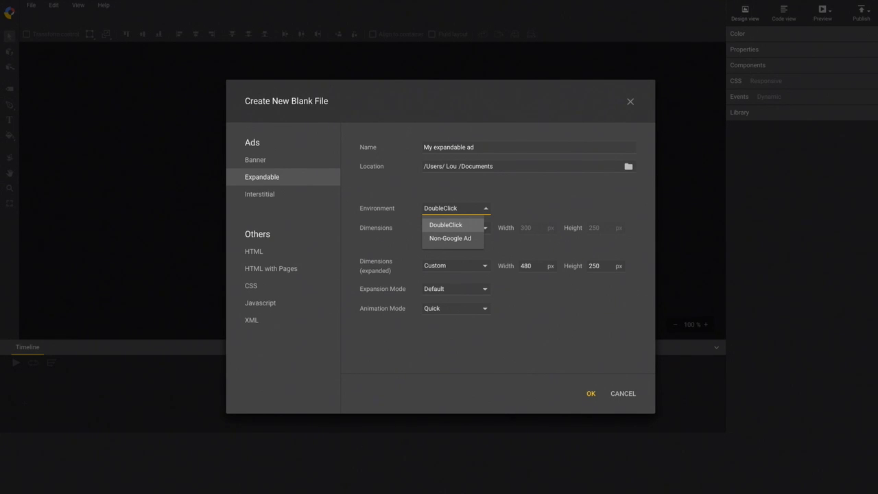
left_click(444, 225)
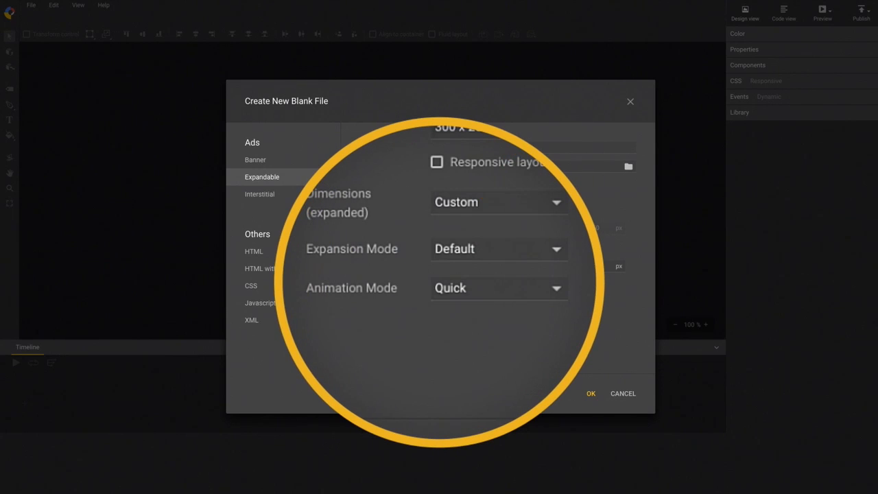
left_click(549, 249)
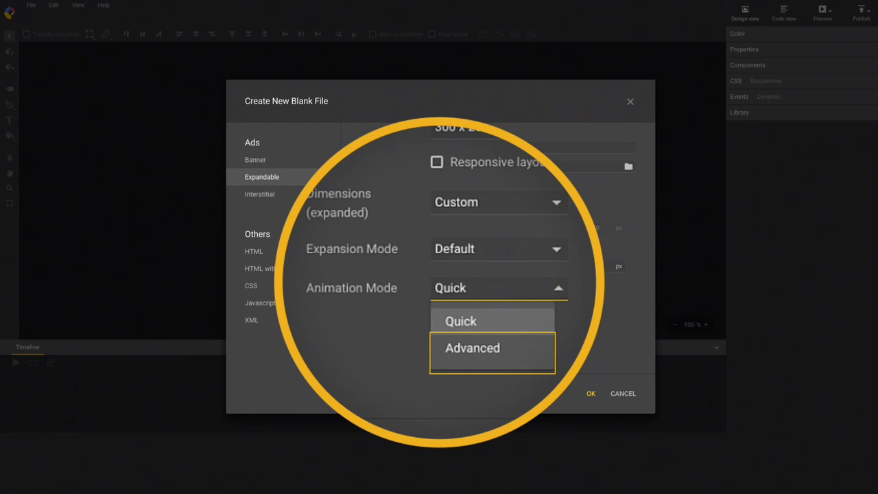
left_click(461, 321)
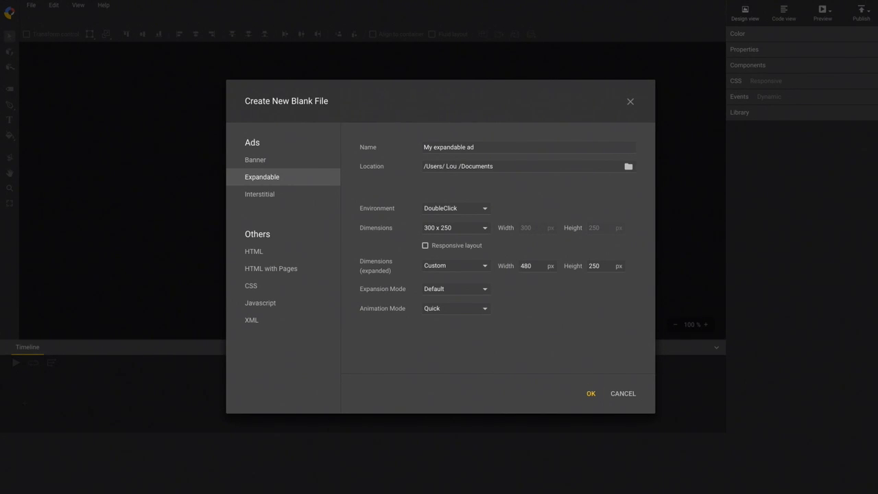
left_click(590, 393)
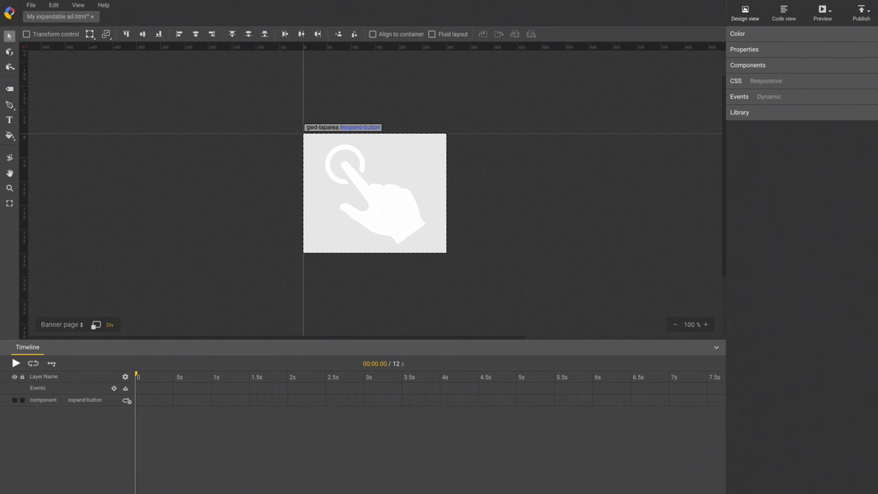
Review the configuration of the expand button's go-to-page event on the banner page, leaving its settings as they are
left_click(344, 167)
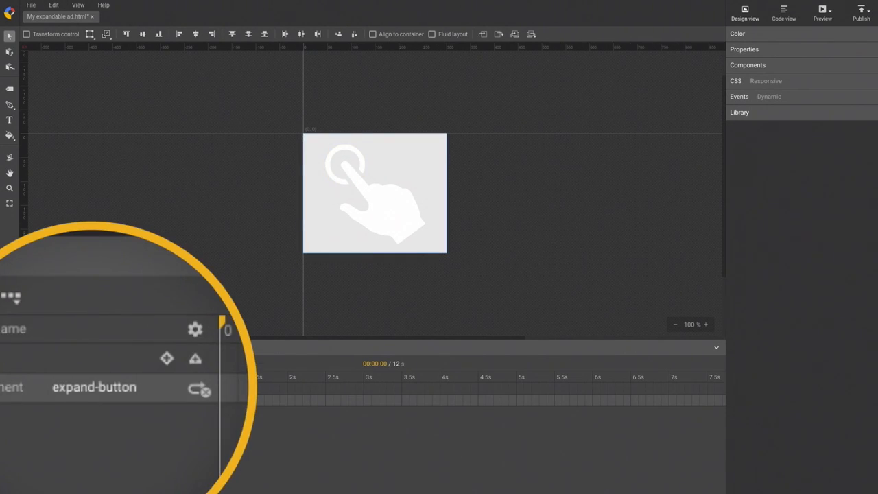
left_click(740, 96)
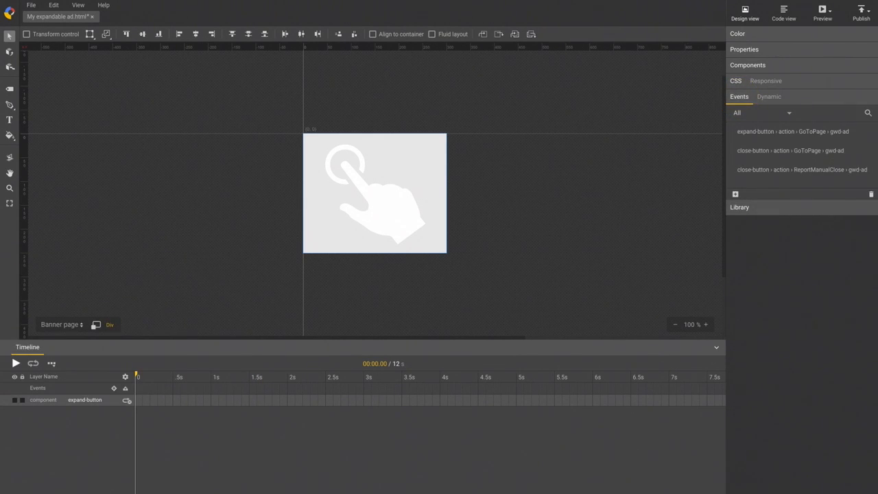
double_click(757, 132)
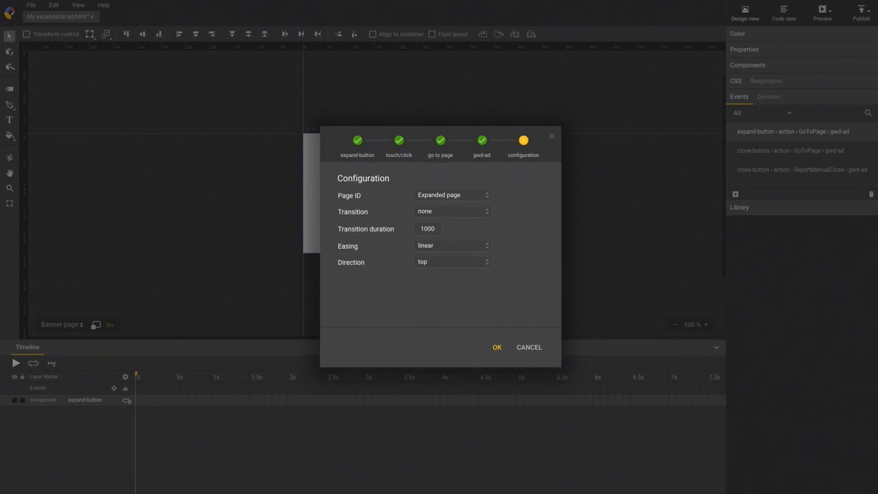
left_click(530, 347)
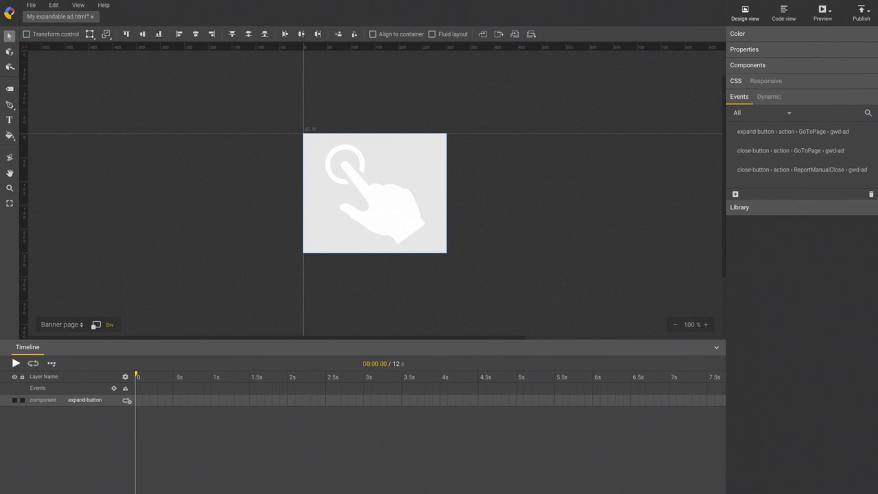
Open the Expanded page and review the configuration of its close button's go-to-page event
left_click(57, 325)
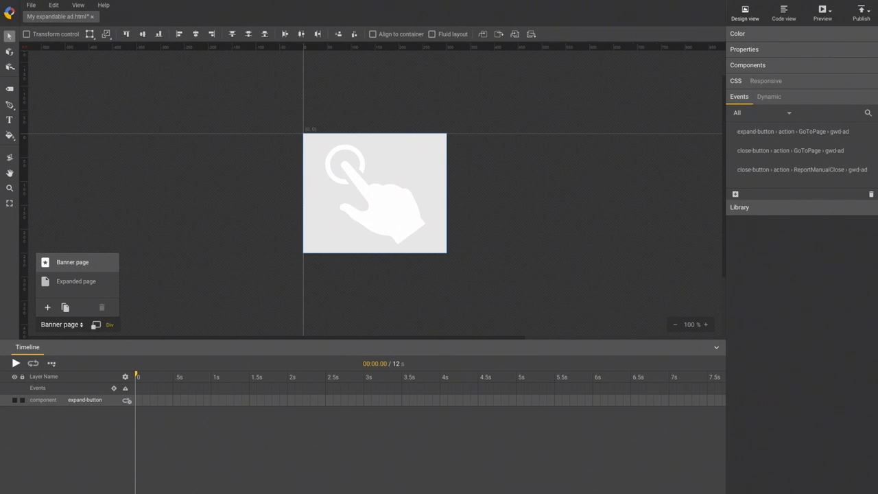
left_click(69, 282)
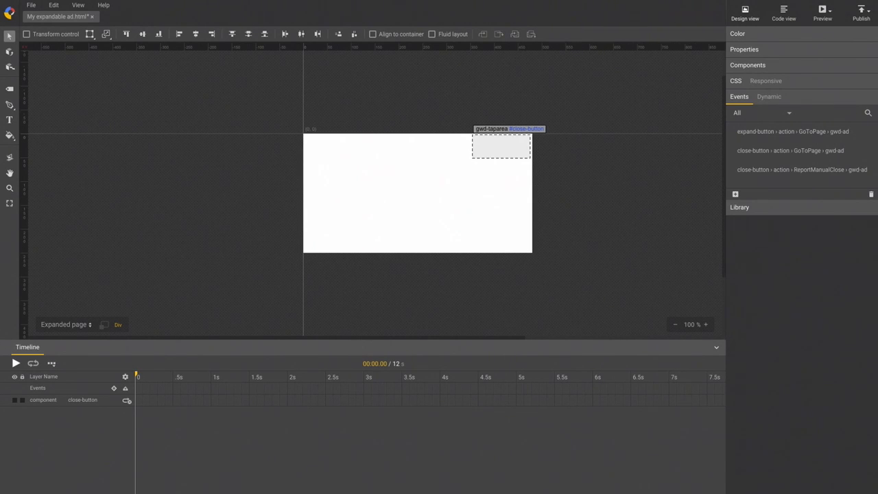
left_click(501, 145)
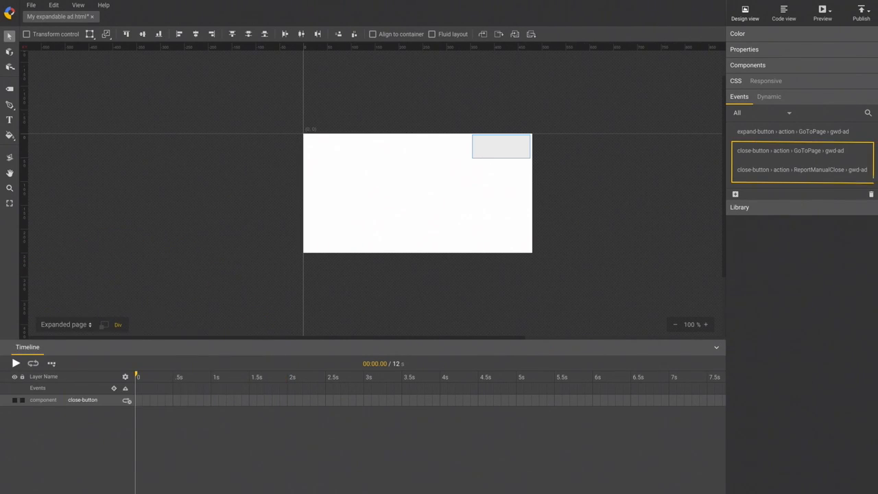
left_click(755, 150)
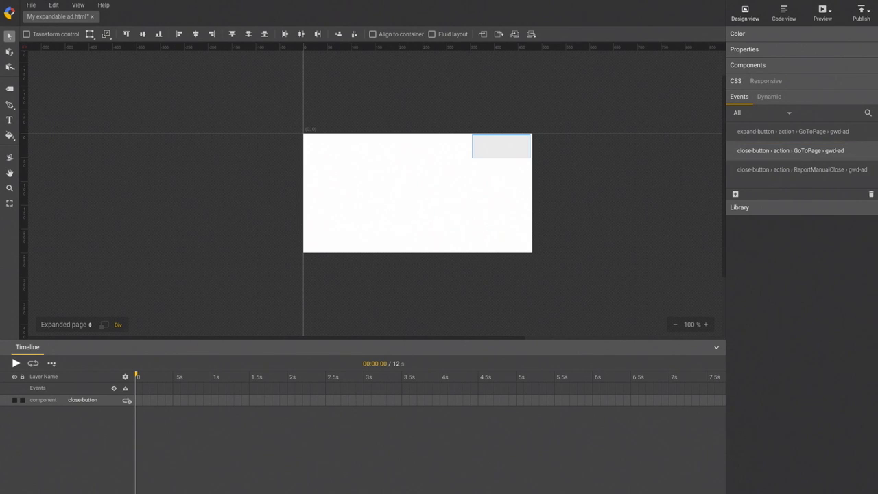
double_click(755, 151)
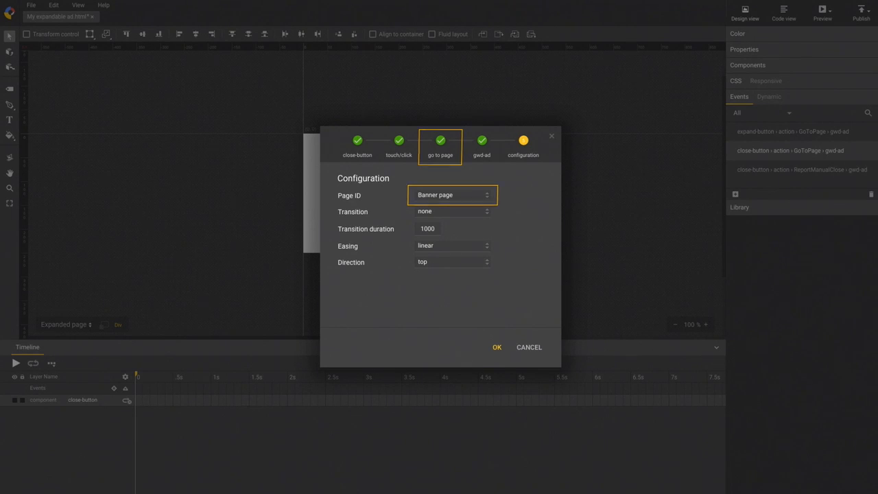
left_click(529, 348)
Review the action chosen for the close button's ReportManualClose event, without changing it
double_click(757, 169)
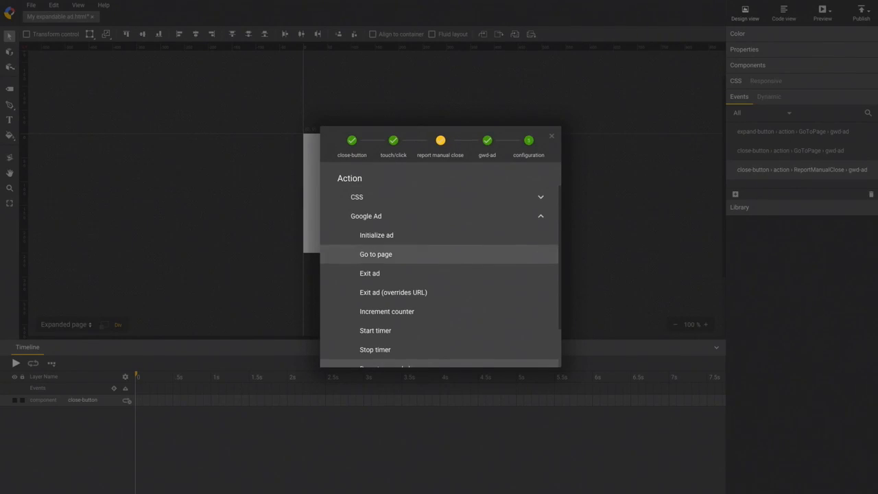
scroll(384, 257, "down", 1)
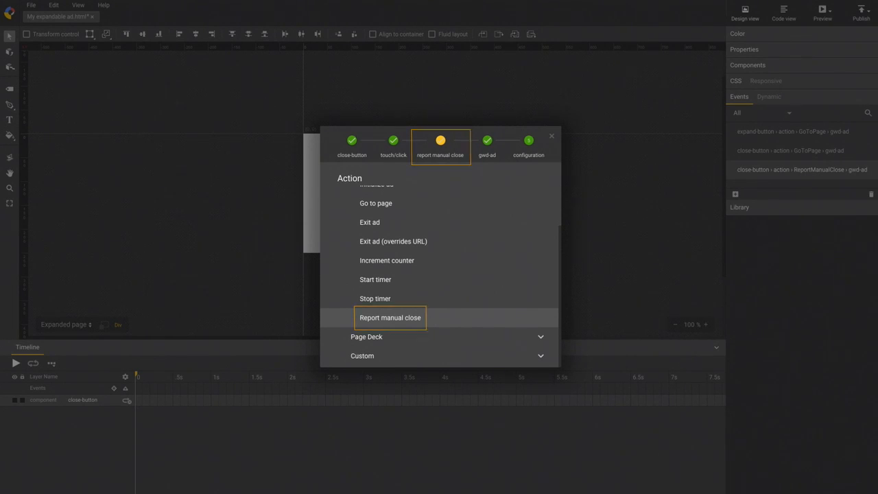
left_click(551, 136)
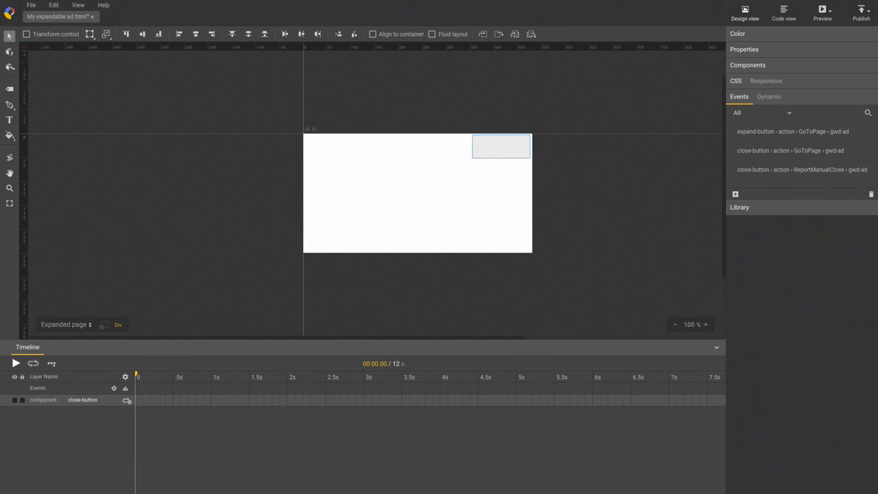
Return to the Banner page and import all files from the Generic Assets folder into the library
left_click(67, 324)
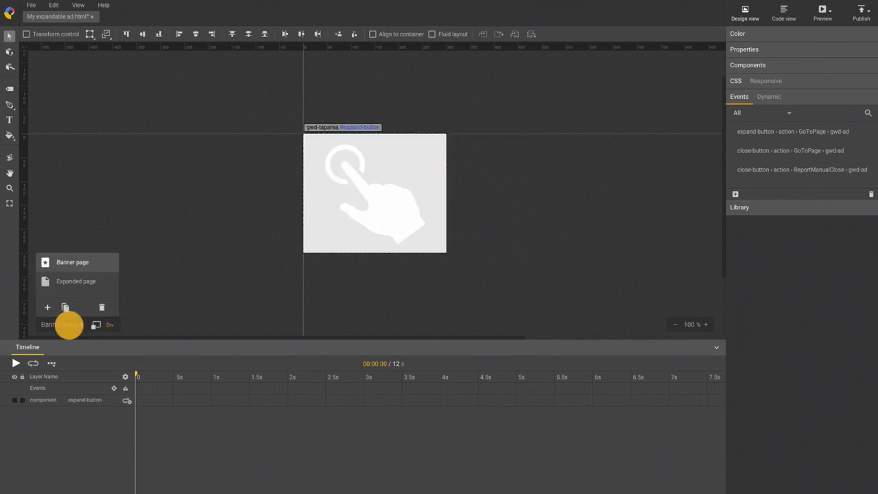
left_click(69, 264)
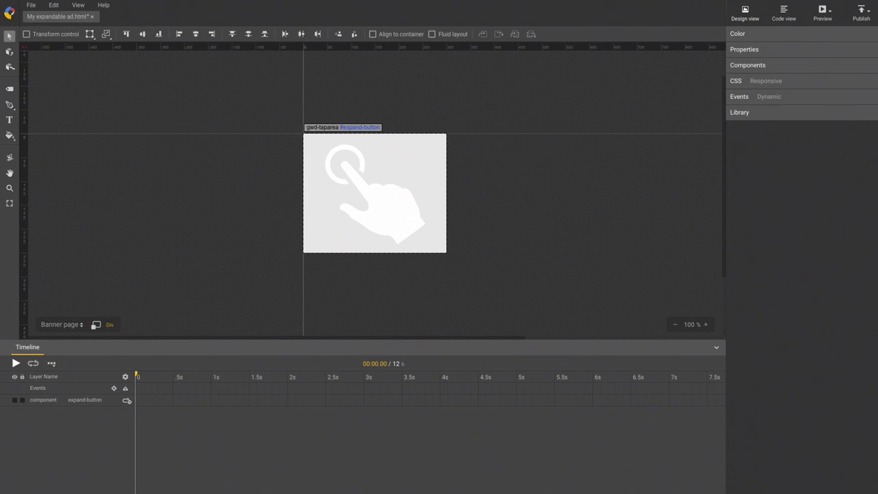
left_click(741, 112)
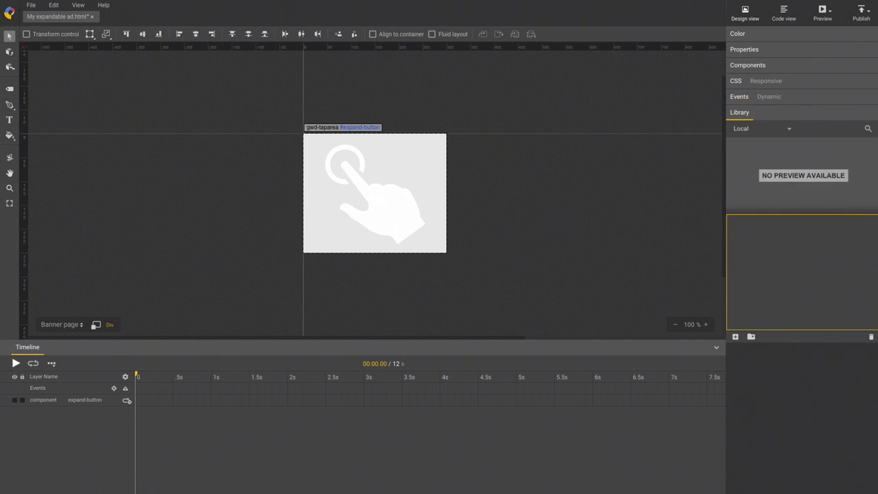
left_click(736, 337)
key("super+a")
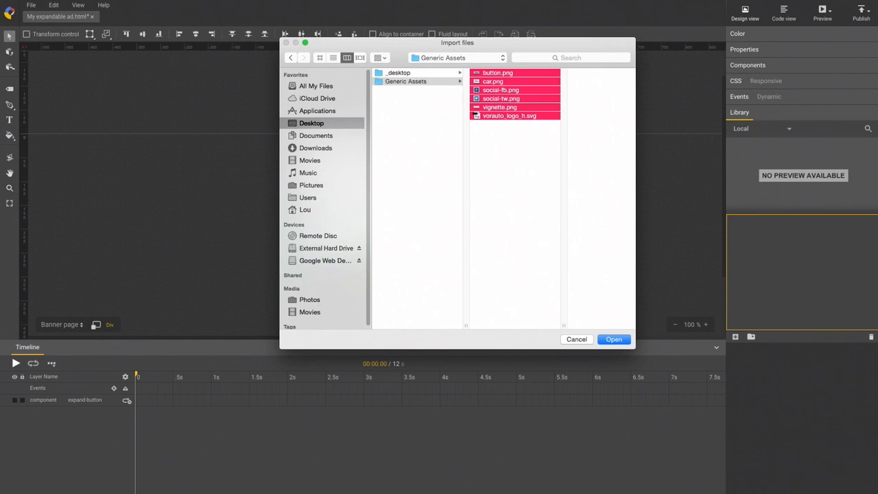
left_click(614, 339)
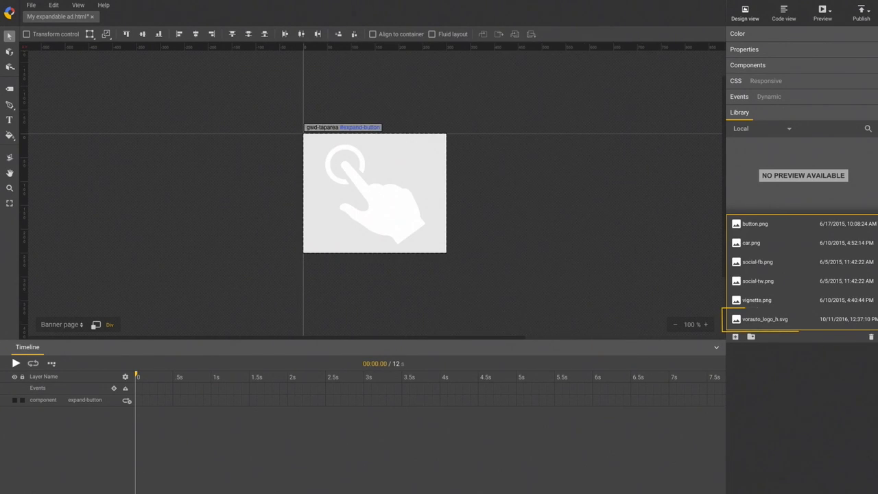
Place vorauto_logo_h.svg on the banner, enable Transform control, and scale and move the logo to fit the banner's upper part
left_click(765, 319)
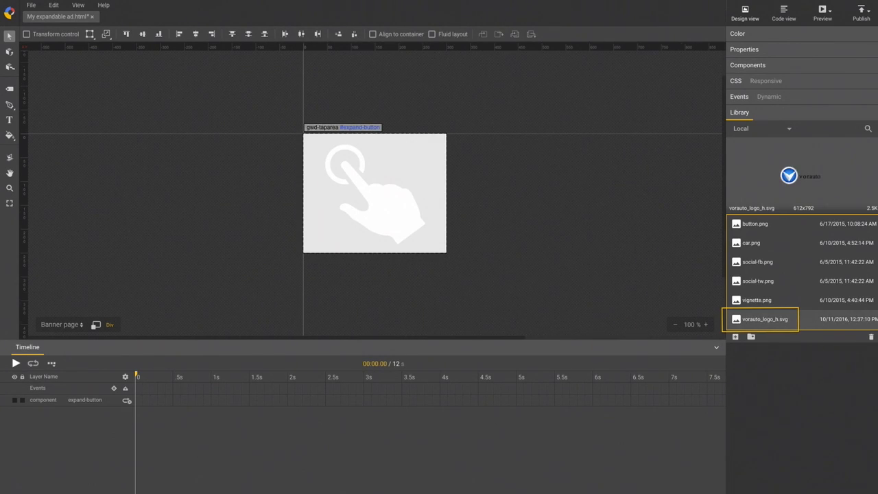
left_click_drag(765, 320, 357, 180)
left_click(27, 34)
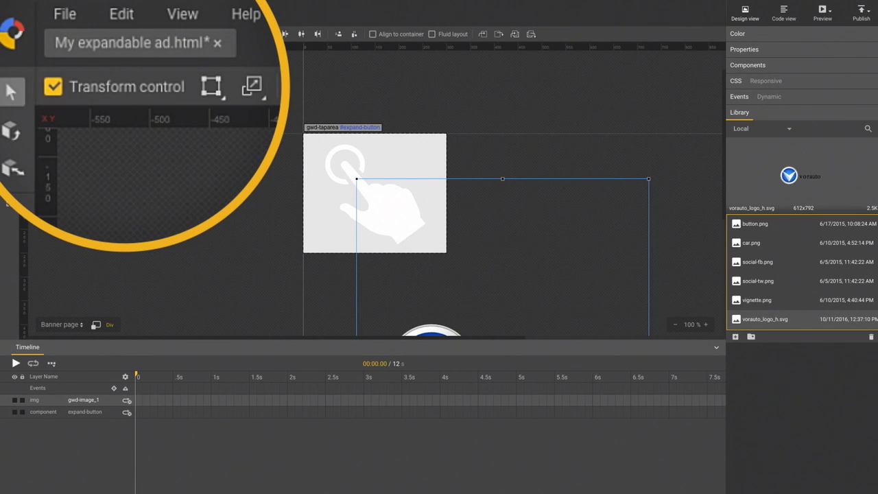
left_click_drag(356, 179, 410, 248)
left_click_drag(469, 331, 337, 158)
left_click_drag(274, 77, 361, 189)
left_click_drag(400, 293, 345, 170)
left_click_drag(456, 260, 493, 306)
left_click_drag(358, 190, 345, 170)
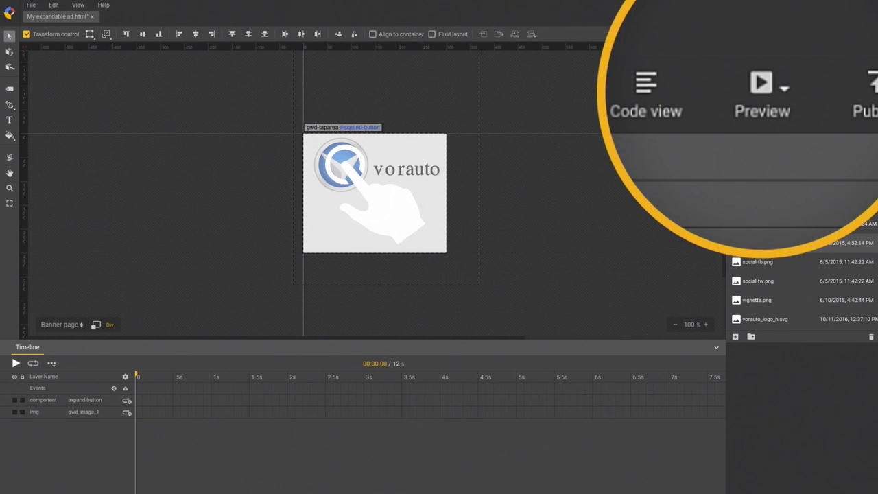
Preview the ad in the browser, test expanding it and closing it again, and close the preview
left_click(823, 10)
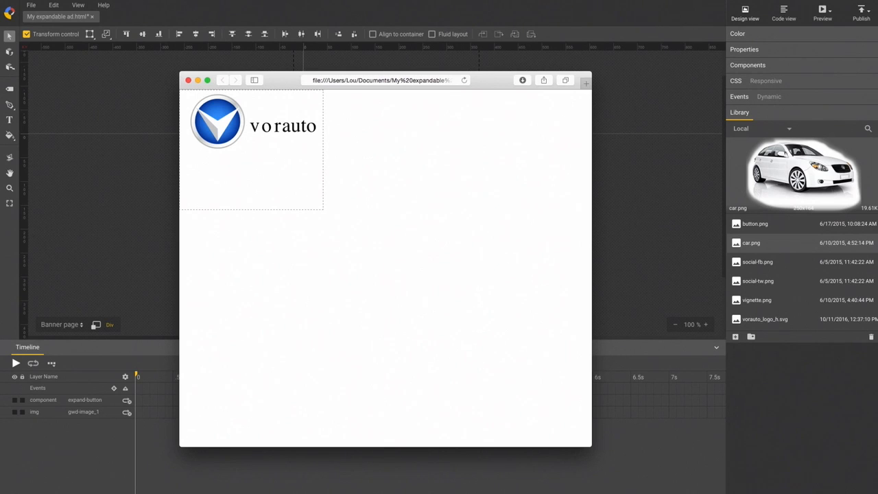
left_click(218, 121)
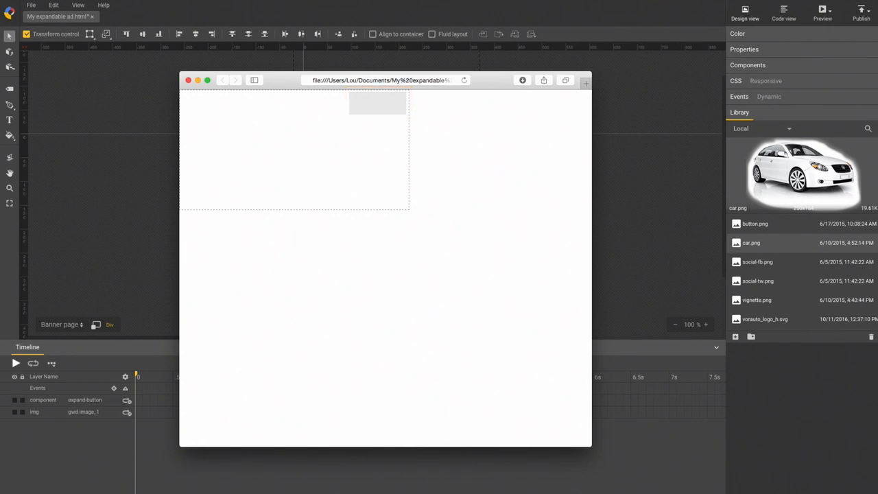
left_click(377, 103)
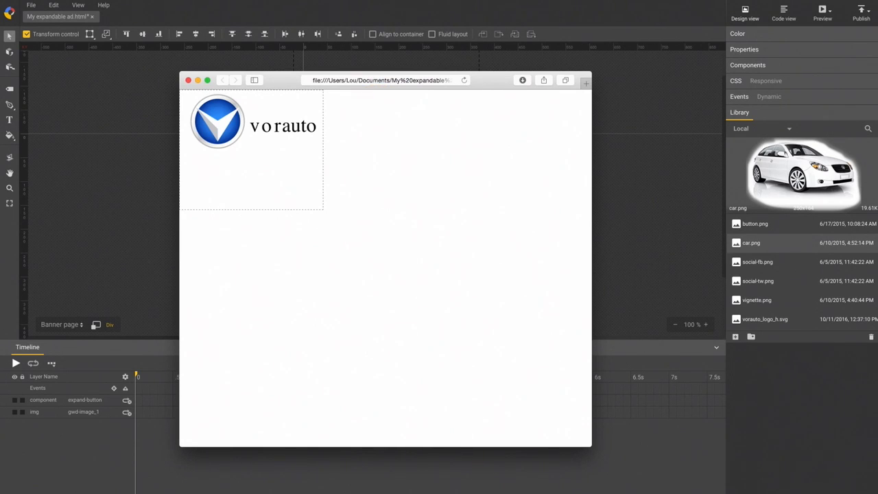
left_click(188, 80)
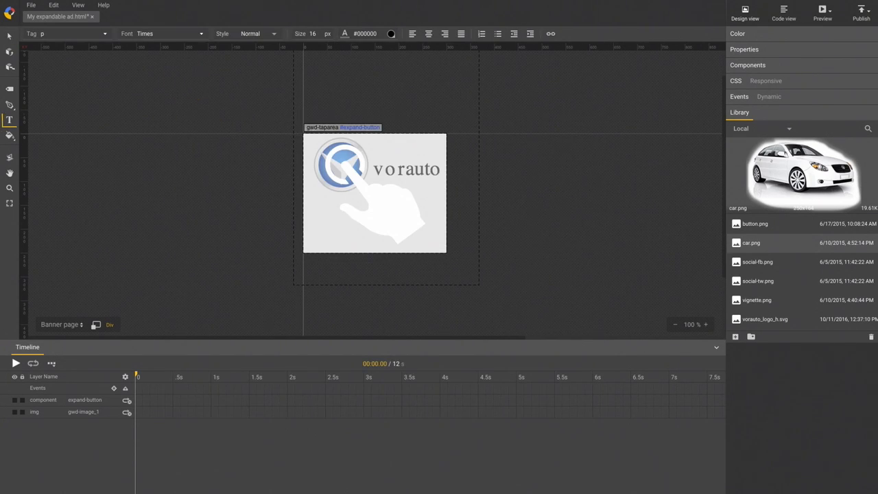
Add a text box above the vorauto name on the banner reading "Sometimes excellence just clicks"
left_click_drag(375, 133, 437, 158)
type("Sometimes excelle")
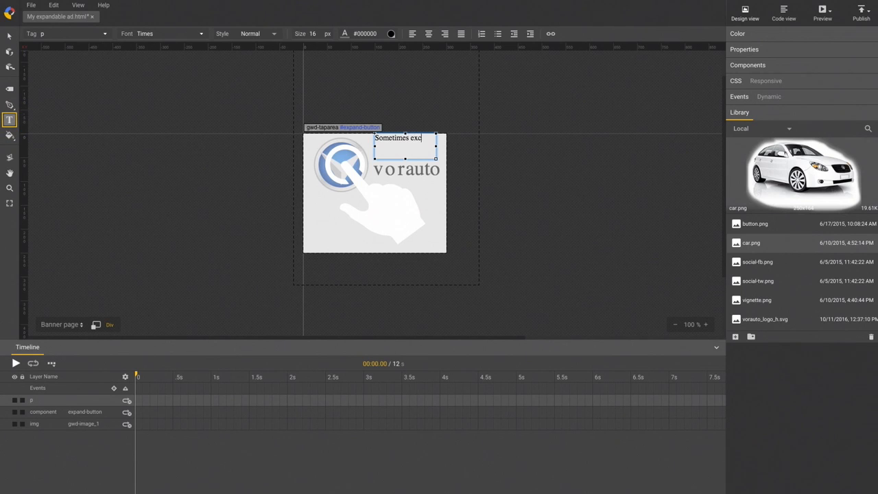
type("nce just clicks")
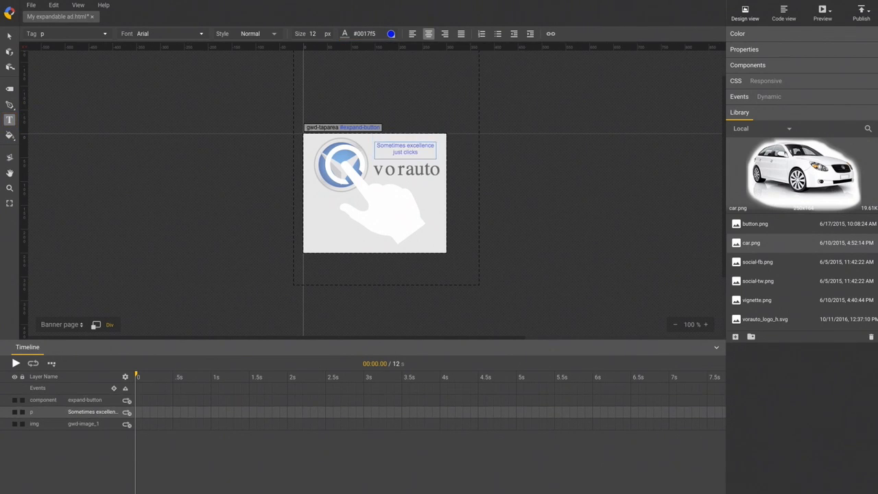
Switch to the Expanded page and place vorauto_logo_h.svg in its upper-left area
left_click(69, 324)
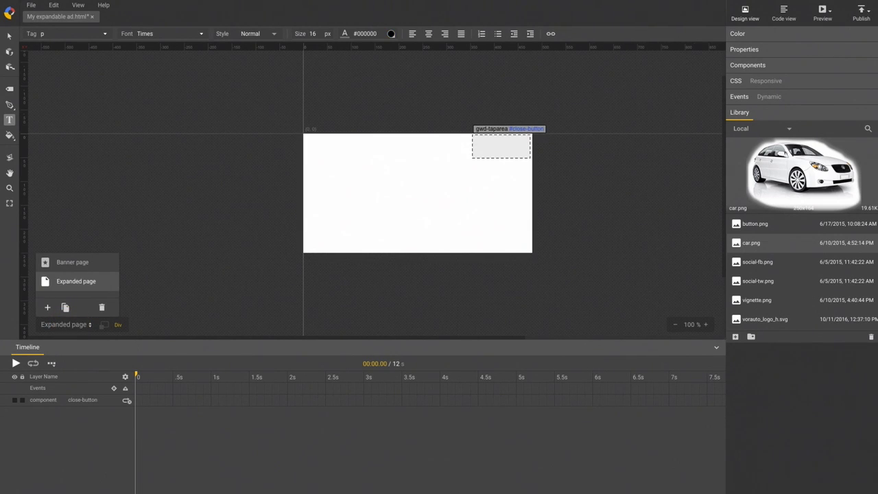
left_click(69, 280)
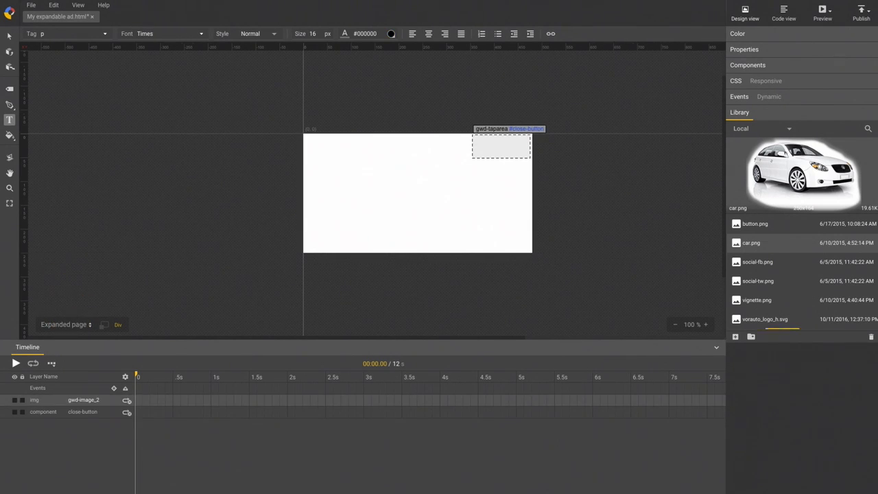
left_click(755, 319)
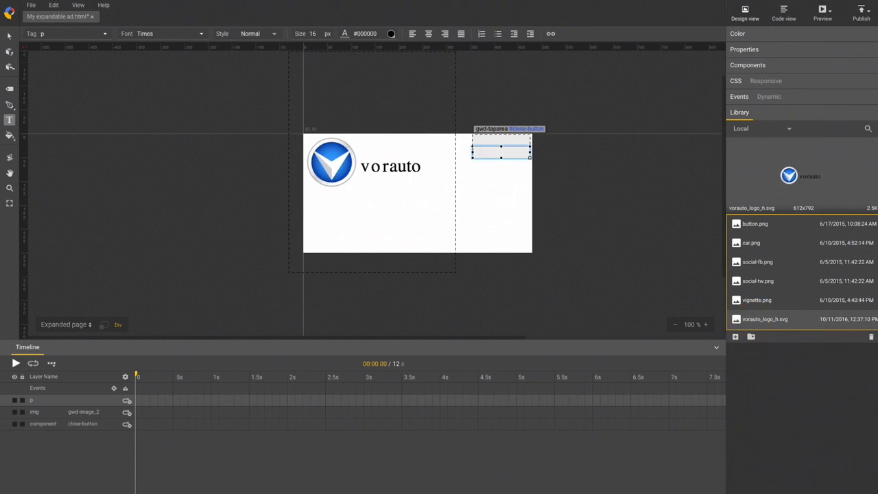
Label the close tap area with centred 12 px Arial text "close" and move the text layer below the close-button layer
type("close")
key("ctrl+a")
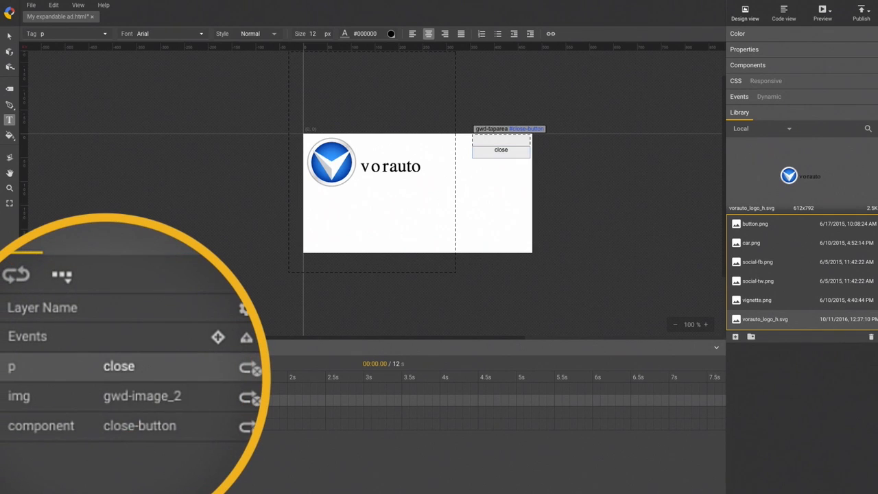
left_click_drag(119, 366, 127, 435)
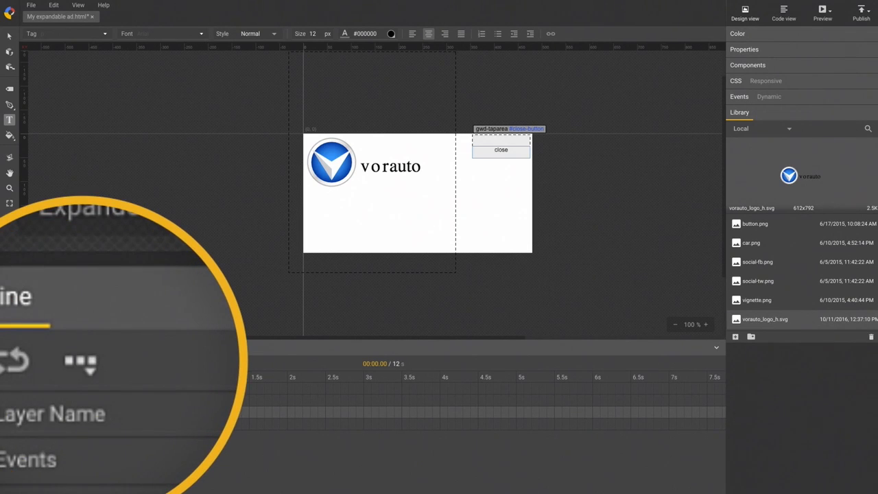
Switch the timeline to Quick mode, place car.png below the logo on the expanded page, and scale it down to fit inside the page
left_click(80, 362)
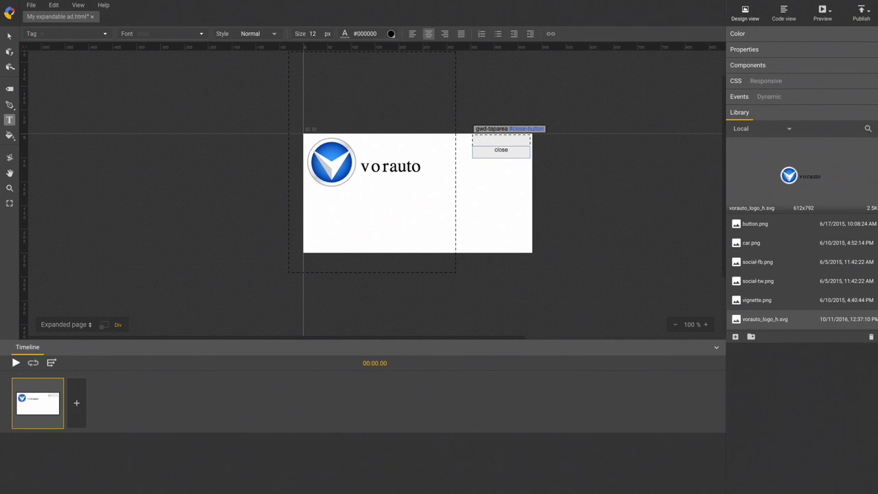
left_click_drag(751, 243, 362, 232)
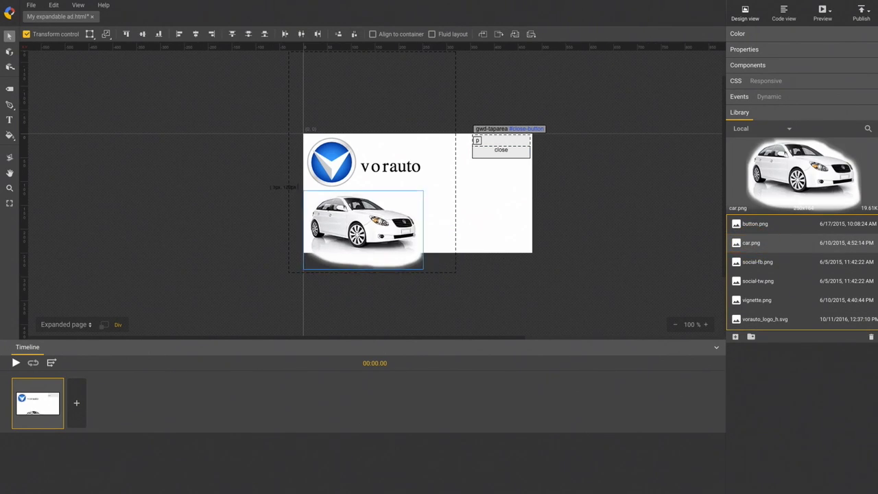
left_click(362, 232)
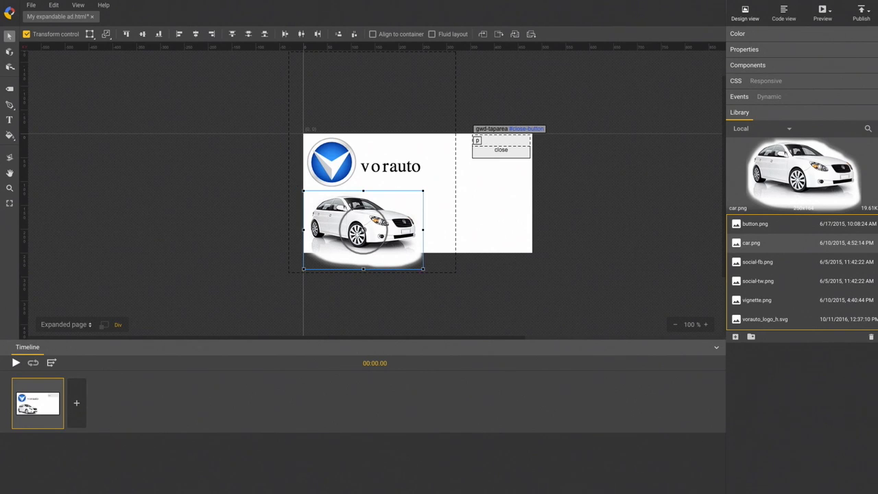
left_click_drag(423, 269, 403, 252)
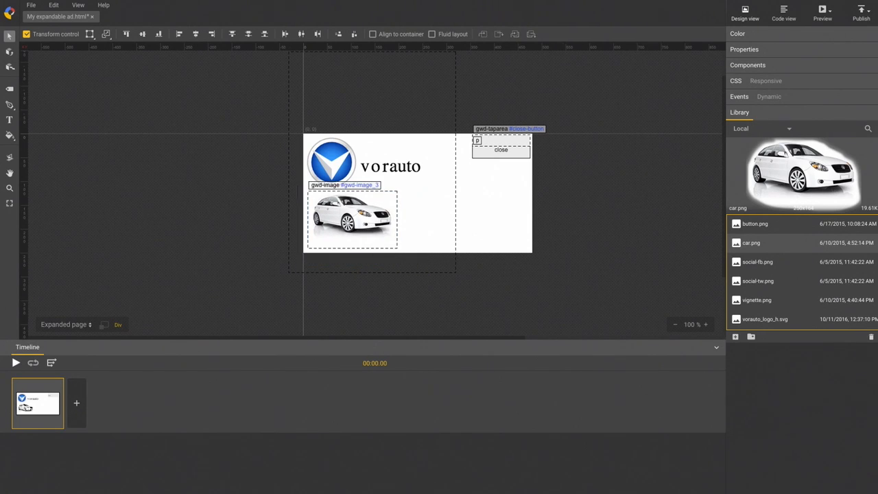
Add two keyframe thumbnails, moving the car to the lower middle of the page in the first and to the lower-right corner in the second
left_click(76, 402)
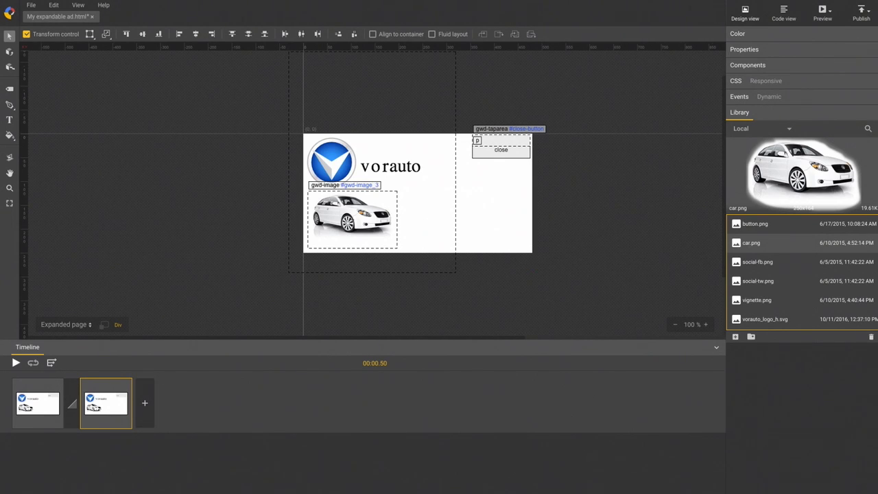
left_click_drag(351, 220, 415, 219)
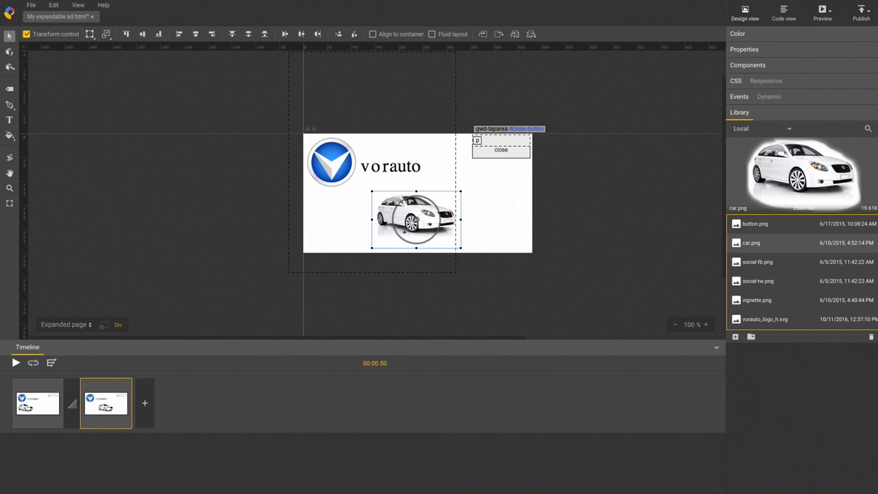
left_click(145, 403)
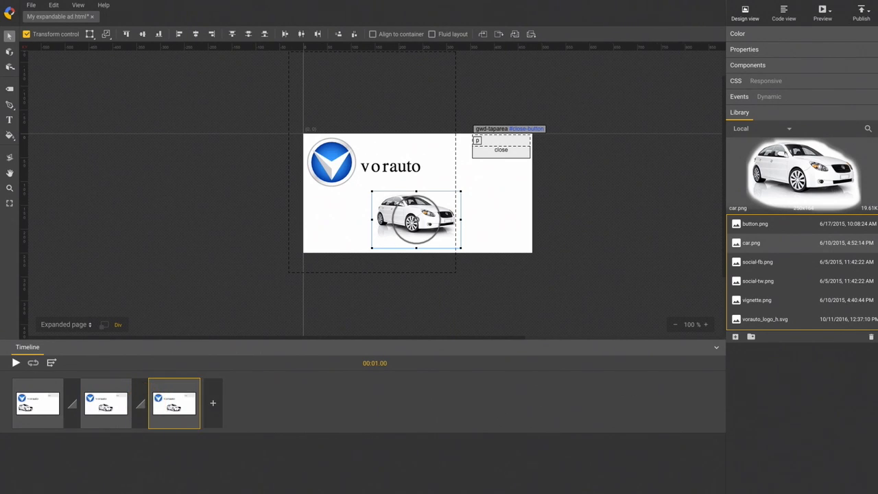
left_click_drag(416, 218, 485, 219)
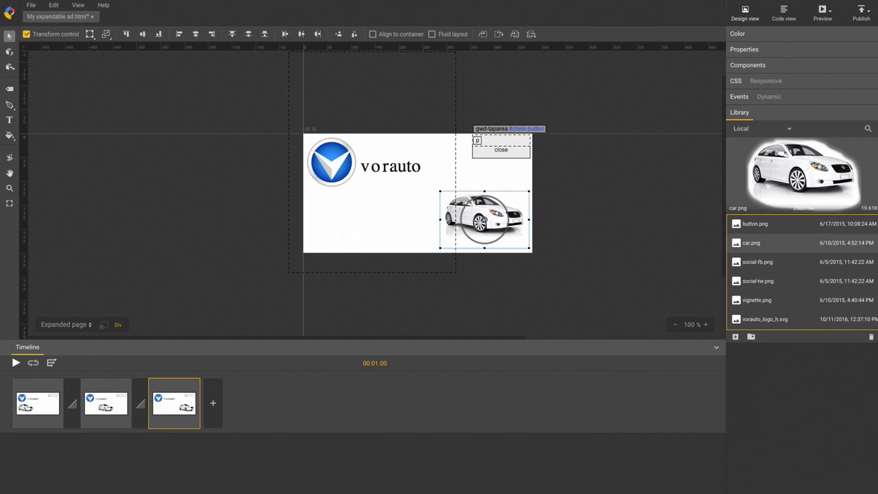
Preview the ad in the browser, check the car animation on the expanded page, collapse the ad with its close area, and close the preview
left_click(821, 9)
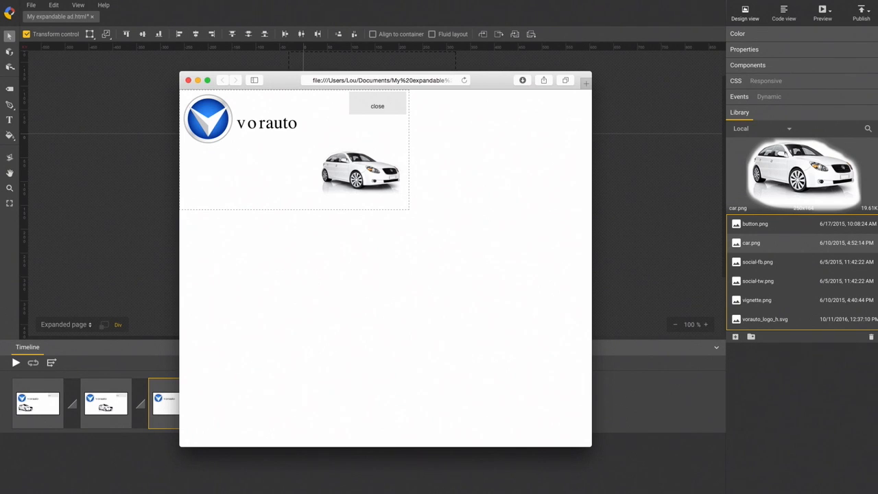
left_click(377, 106)
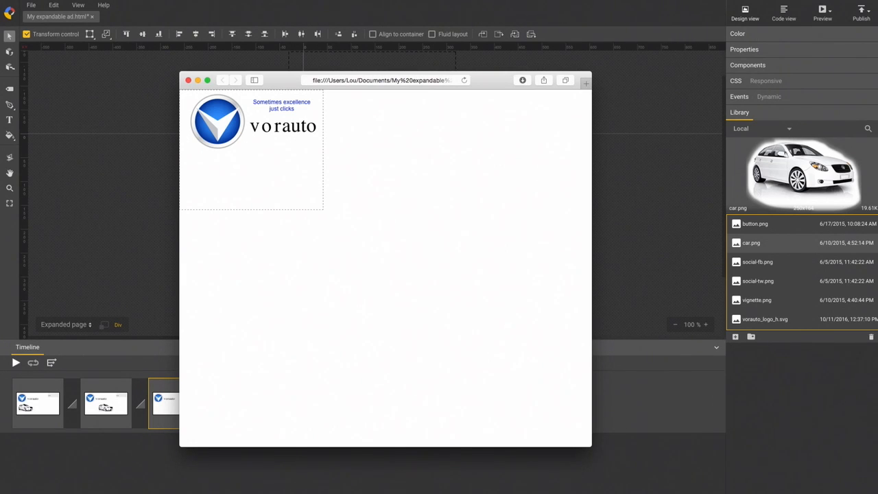
left_click(188, 80)
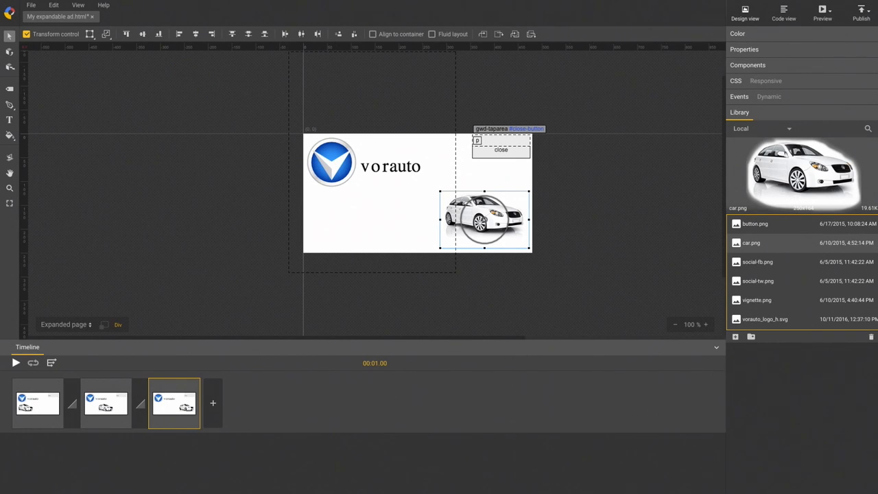
Switch the timeline back to Advanced mode to show the expanded page's layers and keyframes
left_click(51, 363)
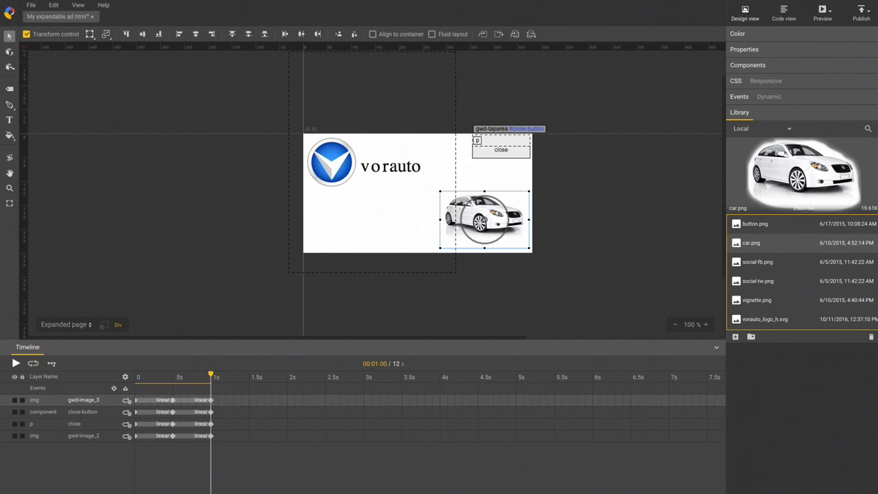